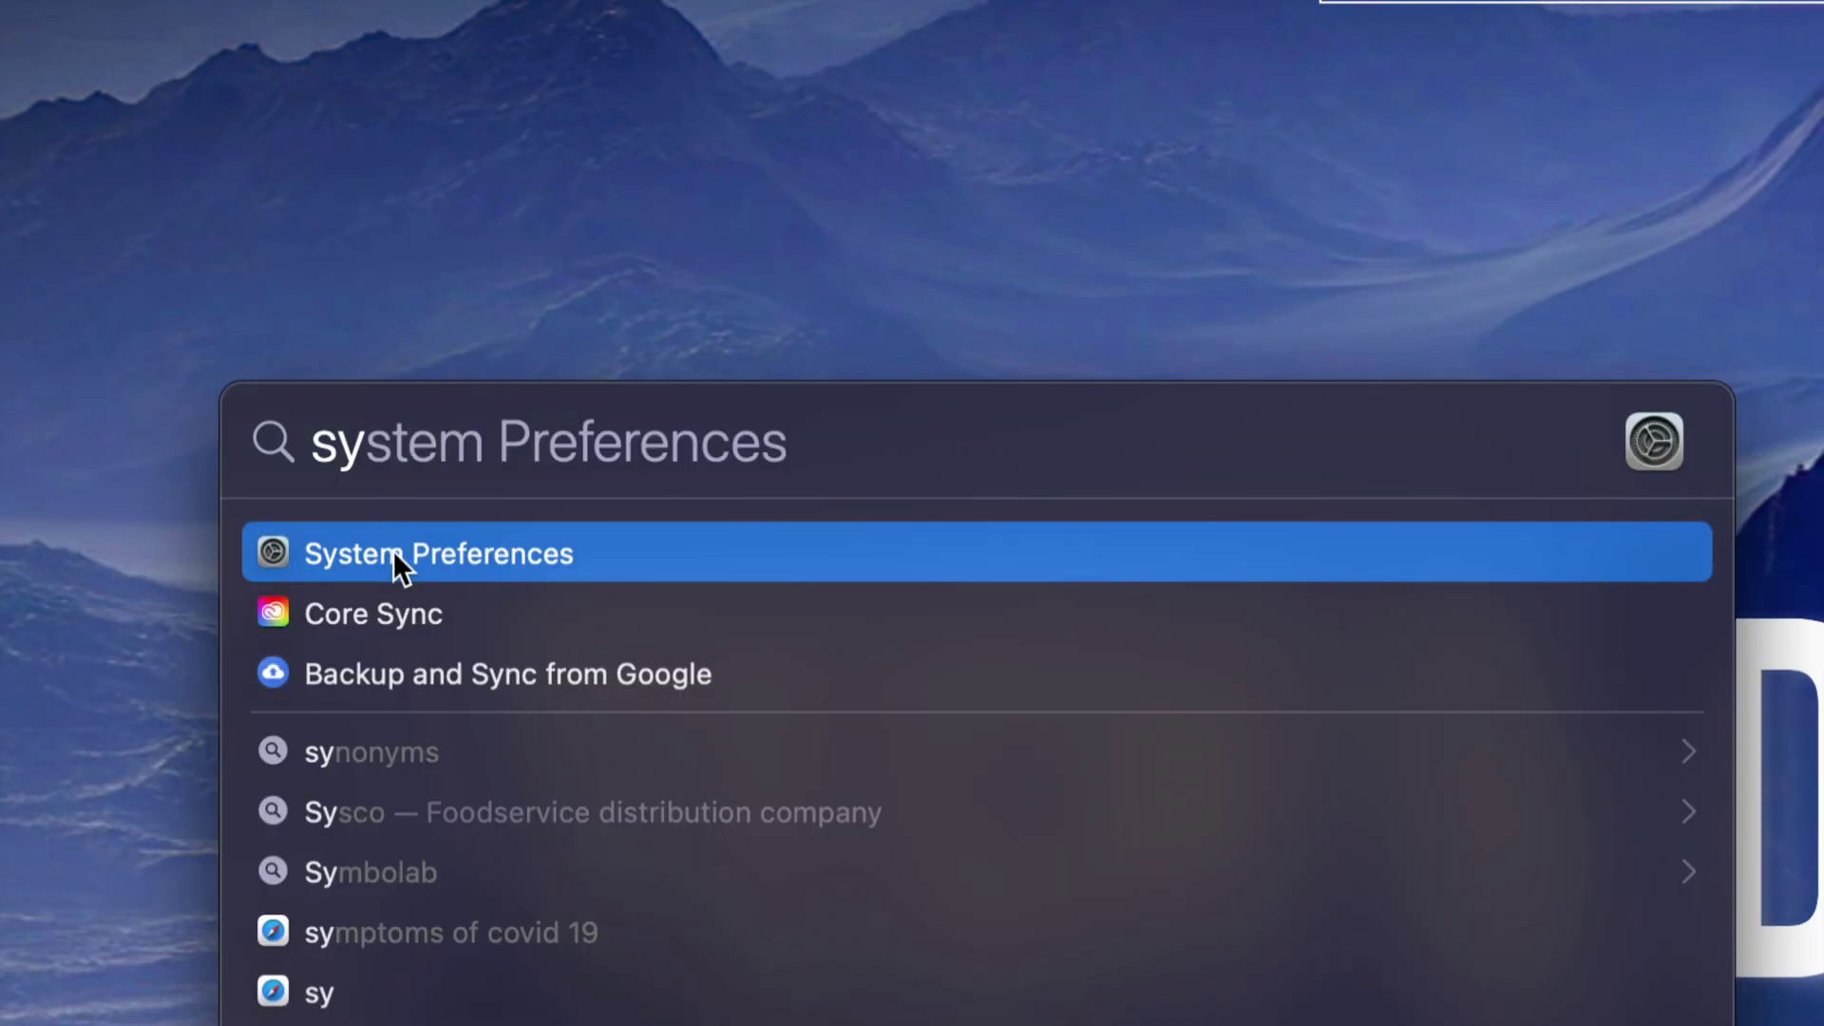
- Launch System Preferences from the search results and move its window up the screen
{"action": "left_click", "coordinate": [529, 555]}
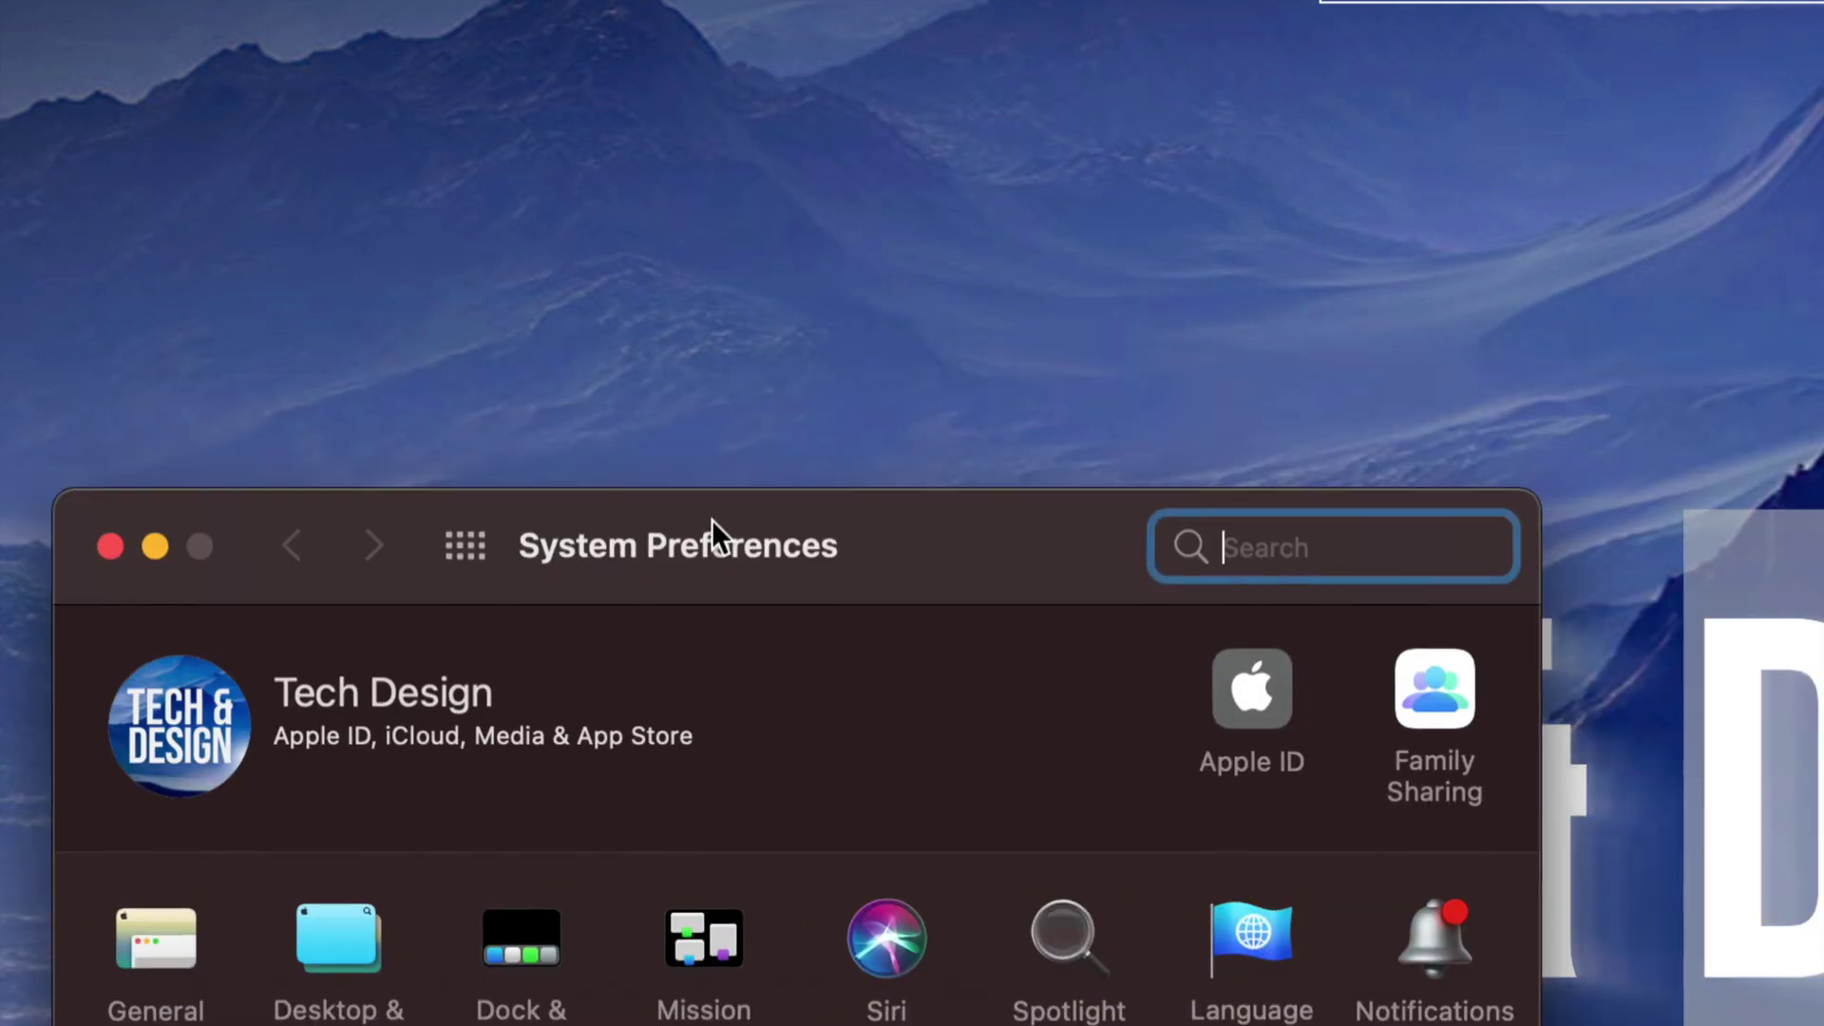
{"action": "left_click_drag", "start_coordinate": [711, 535], "coordinate": [897, 103]}
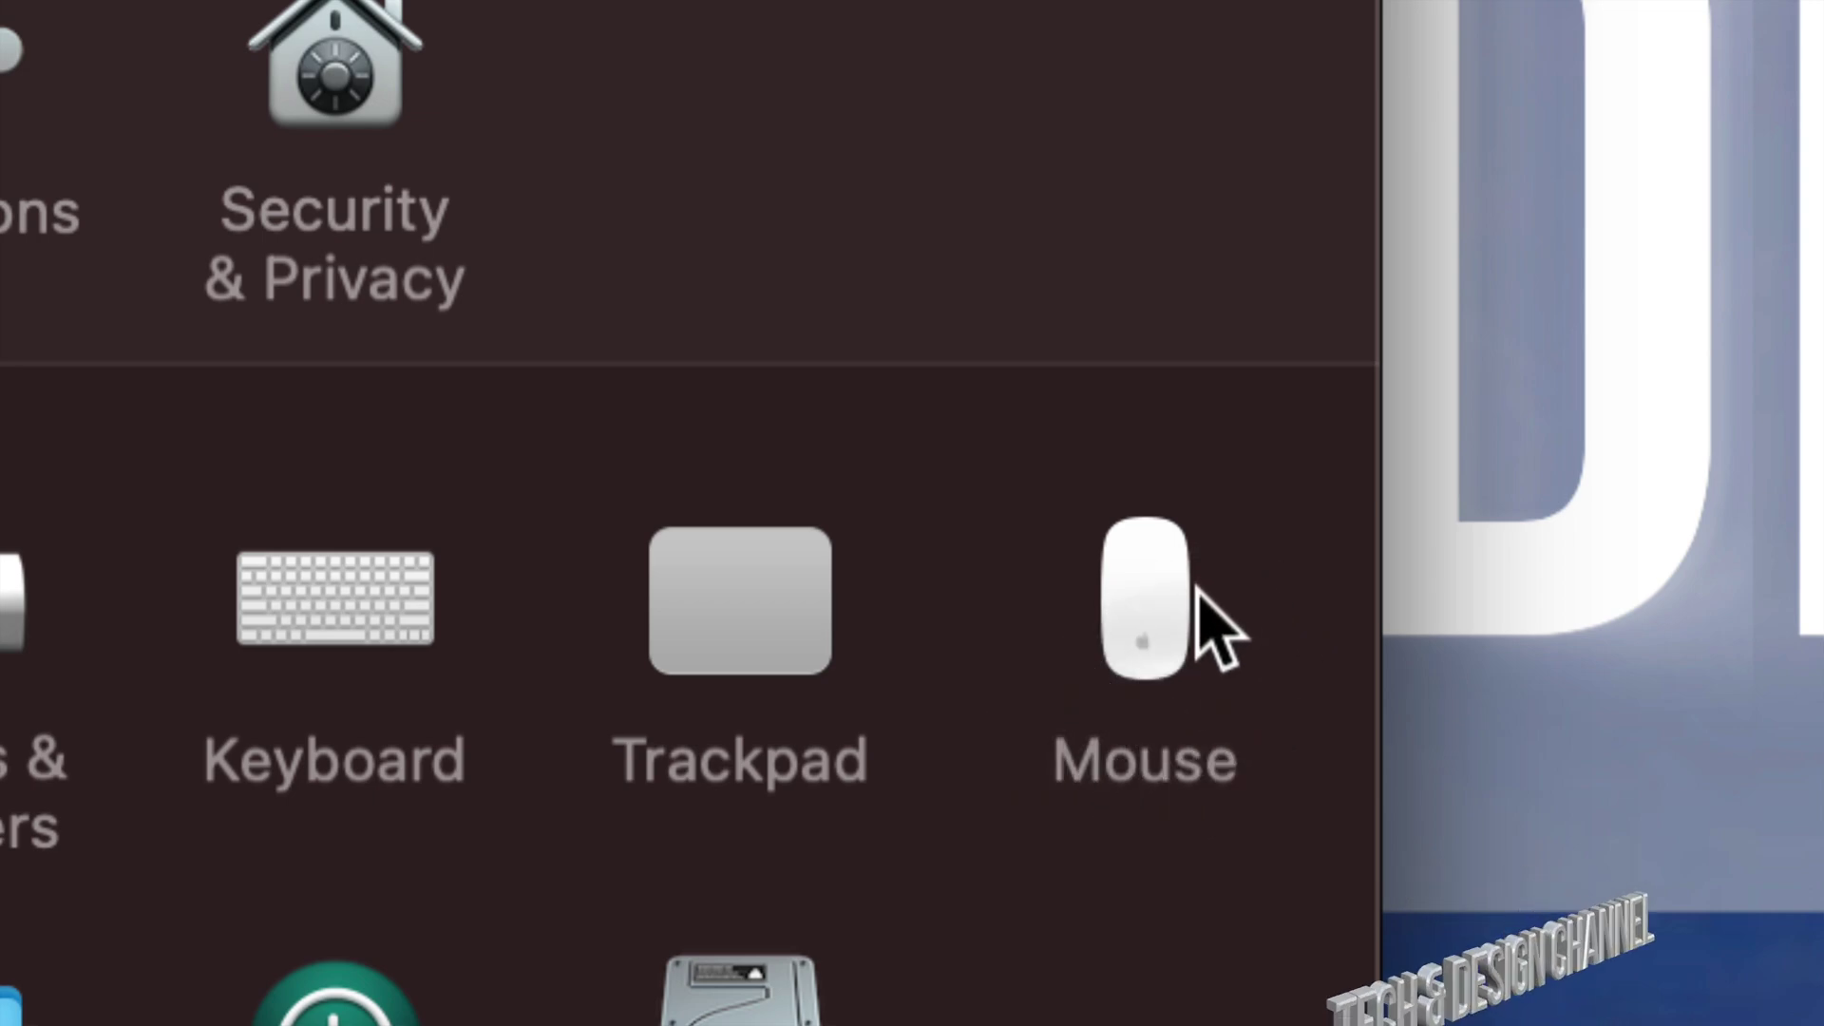
- Open the Trackpad pane and tick Secondary click under Point & Click
{"action": "left_click", "coordinate": [752, 616]}
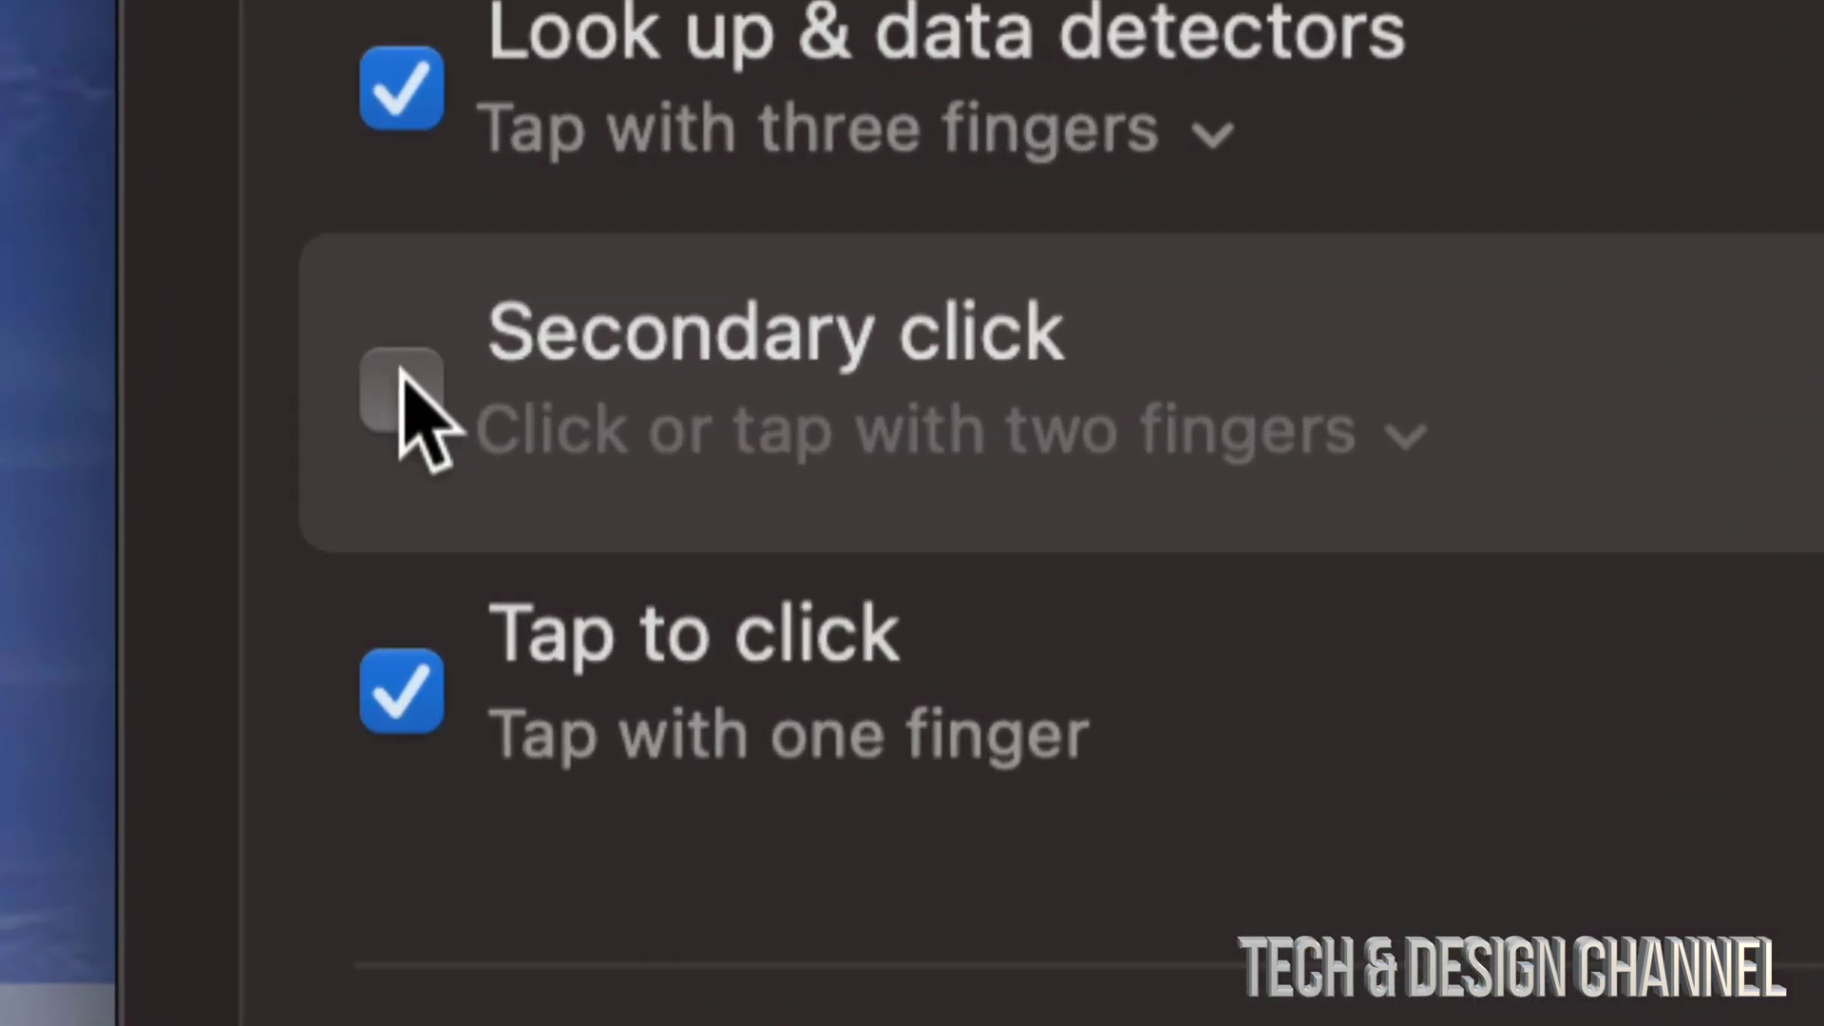
{"action": "left_click", "coordinate": [404, 400]}
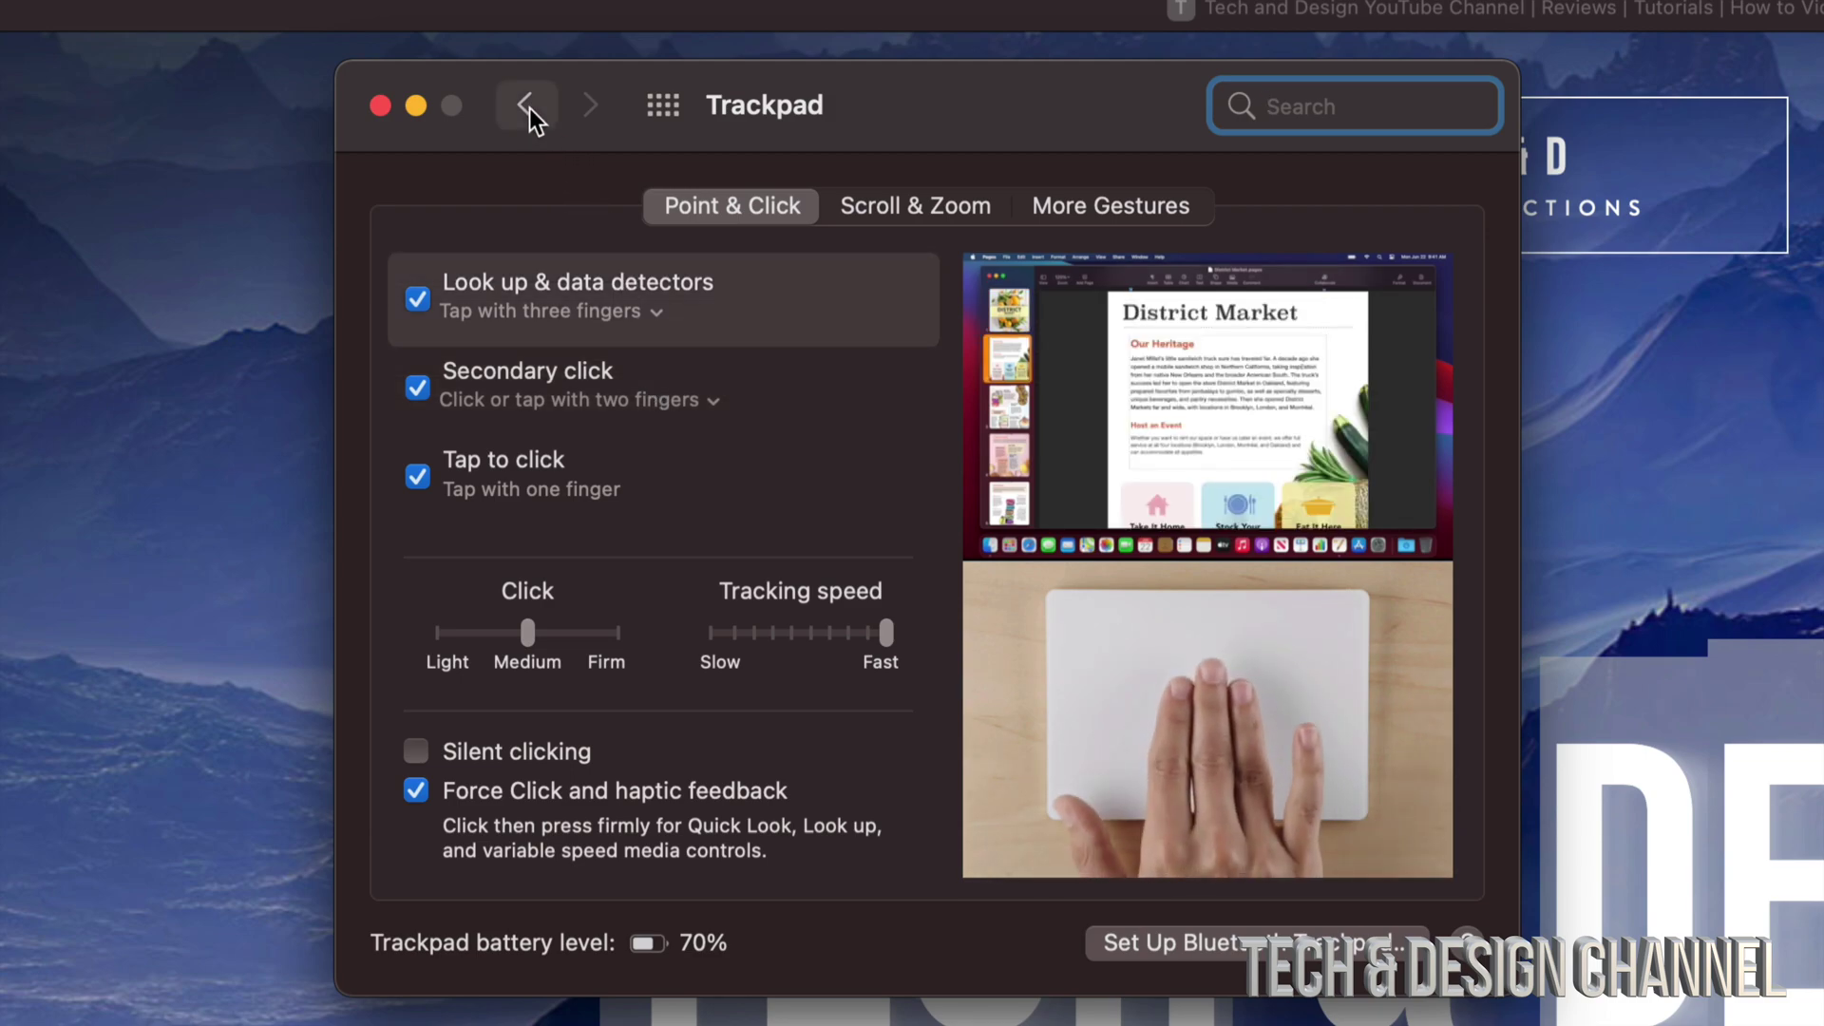
- Enable Mouse Secondary click, trying Slow tracking speed before returning it to Fast
{"action": "left_click", "coordinate": [526, 105]}
{"action": "left_click", "coordinate": [1437, 771]}
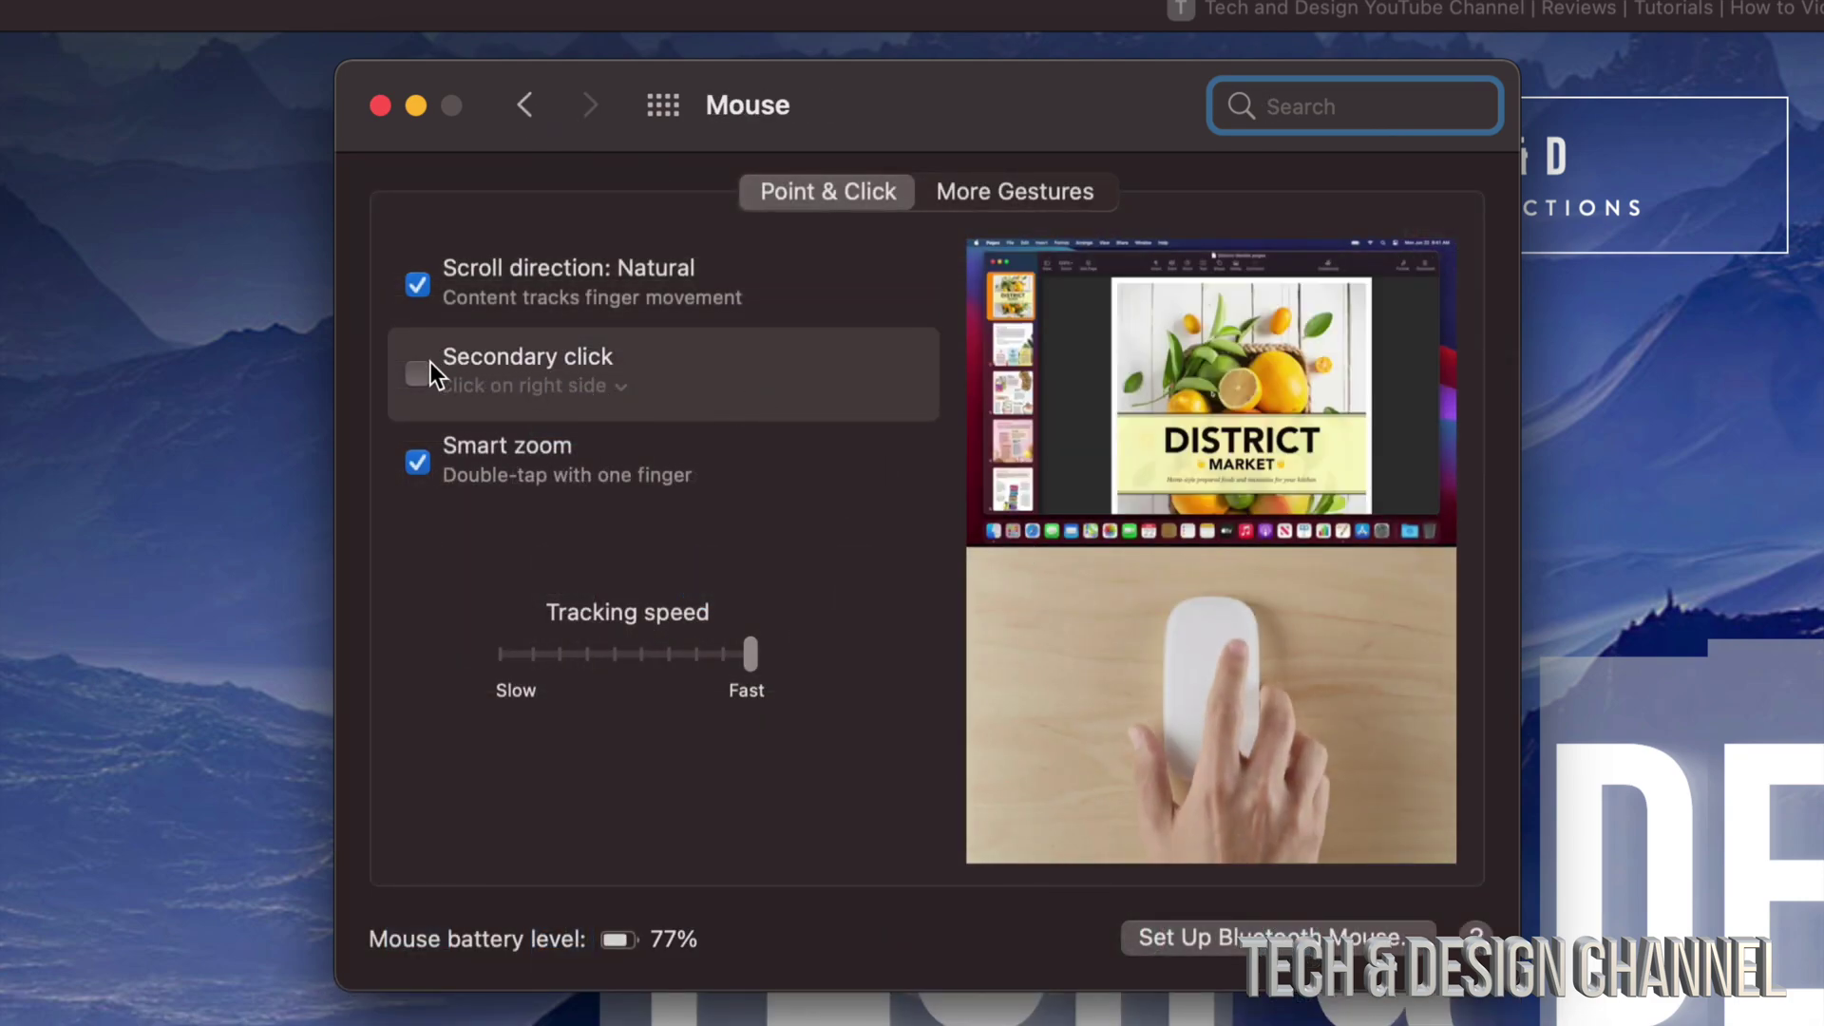
{"action": "left_click", "coordinate": [417, 369]}
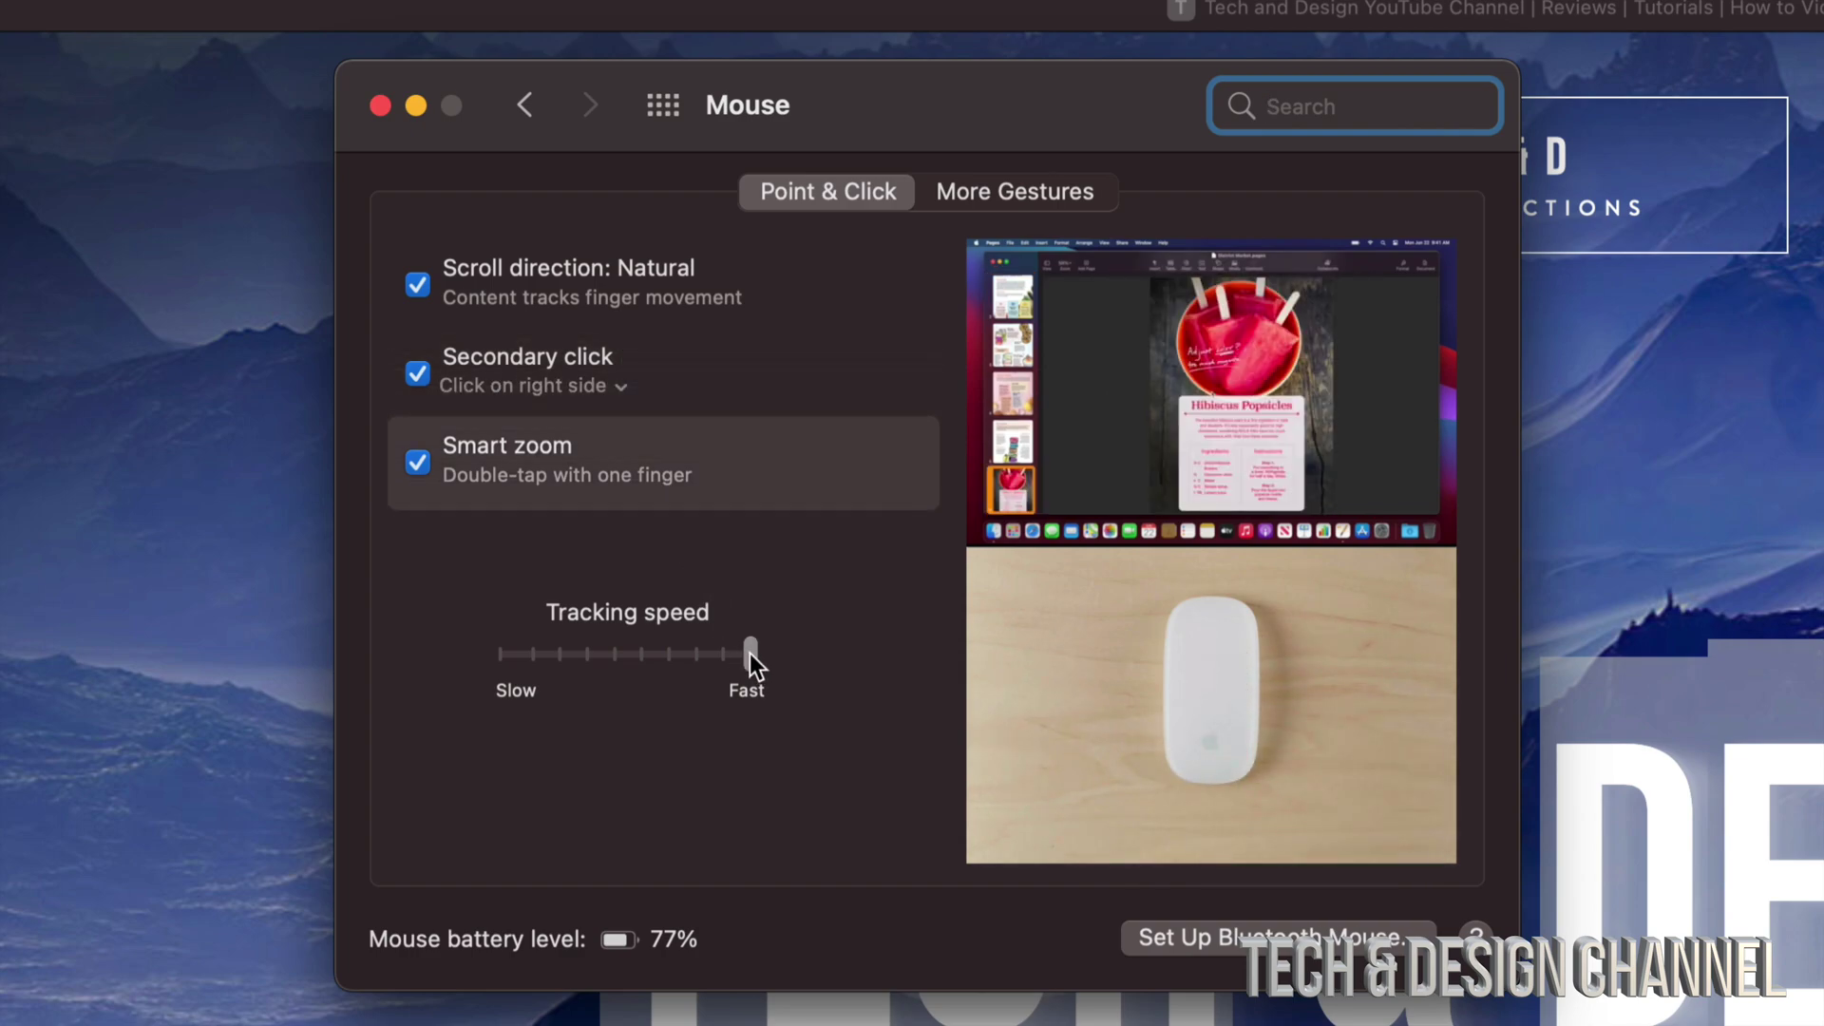
{"action": "left_click_drag", "start_coordinate": [749, 654], "coordinate": [492, 653]}
{"action": "left_click_drag", "start_coordinate": [670, 652], "coordinate": [752, 653]}
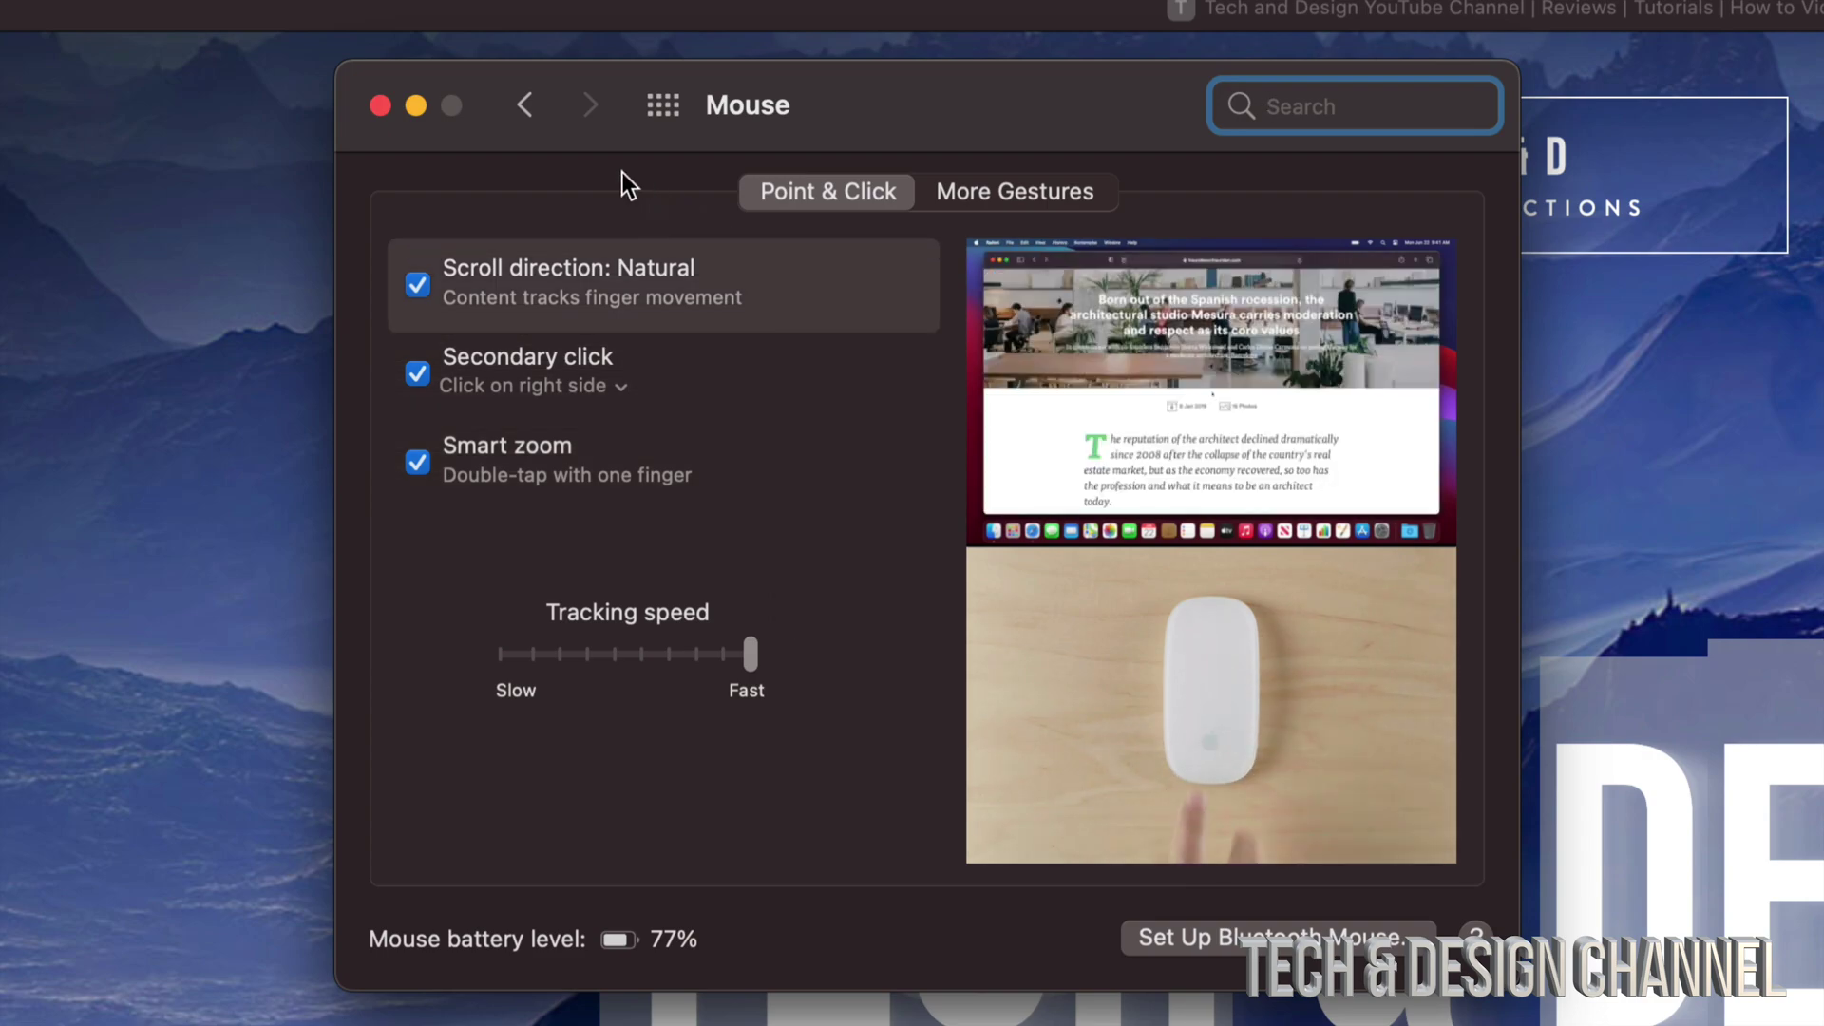
- Reopen the Trackpad pane and nudge its tracking speed, leaving it at Fast
{"action": "left_click", "coordinate": [527, 107]}
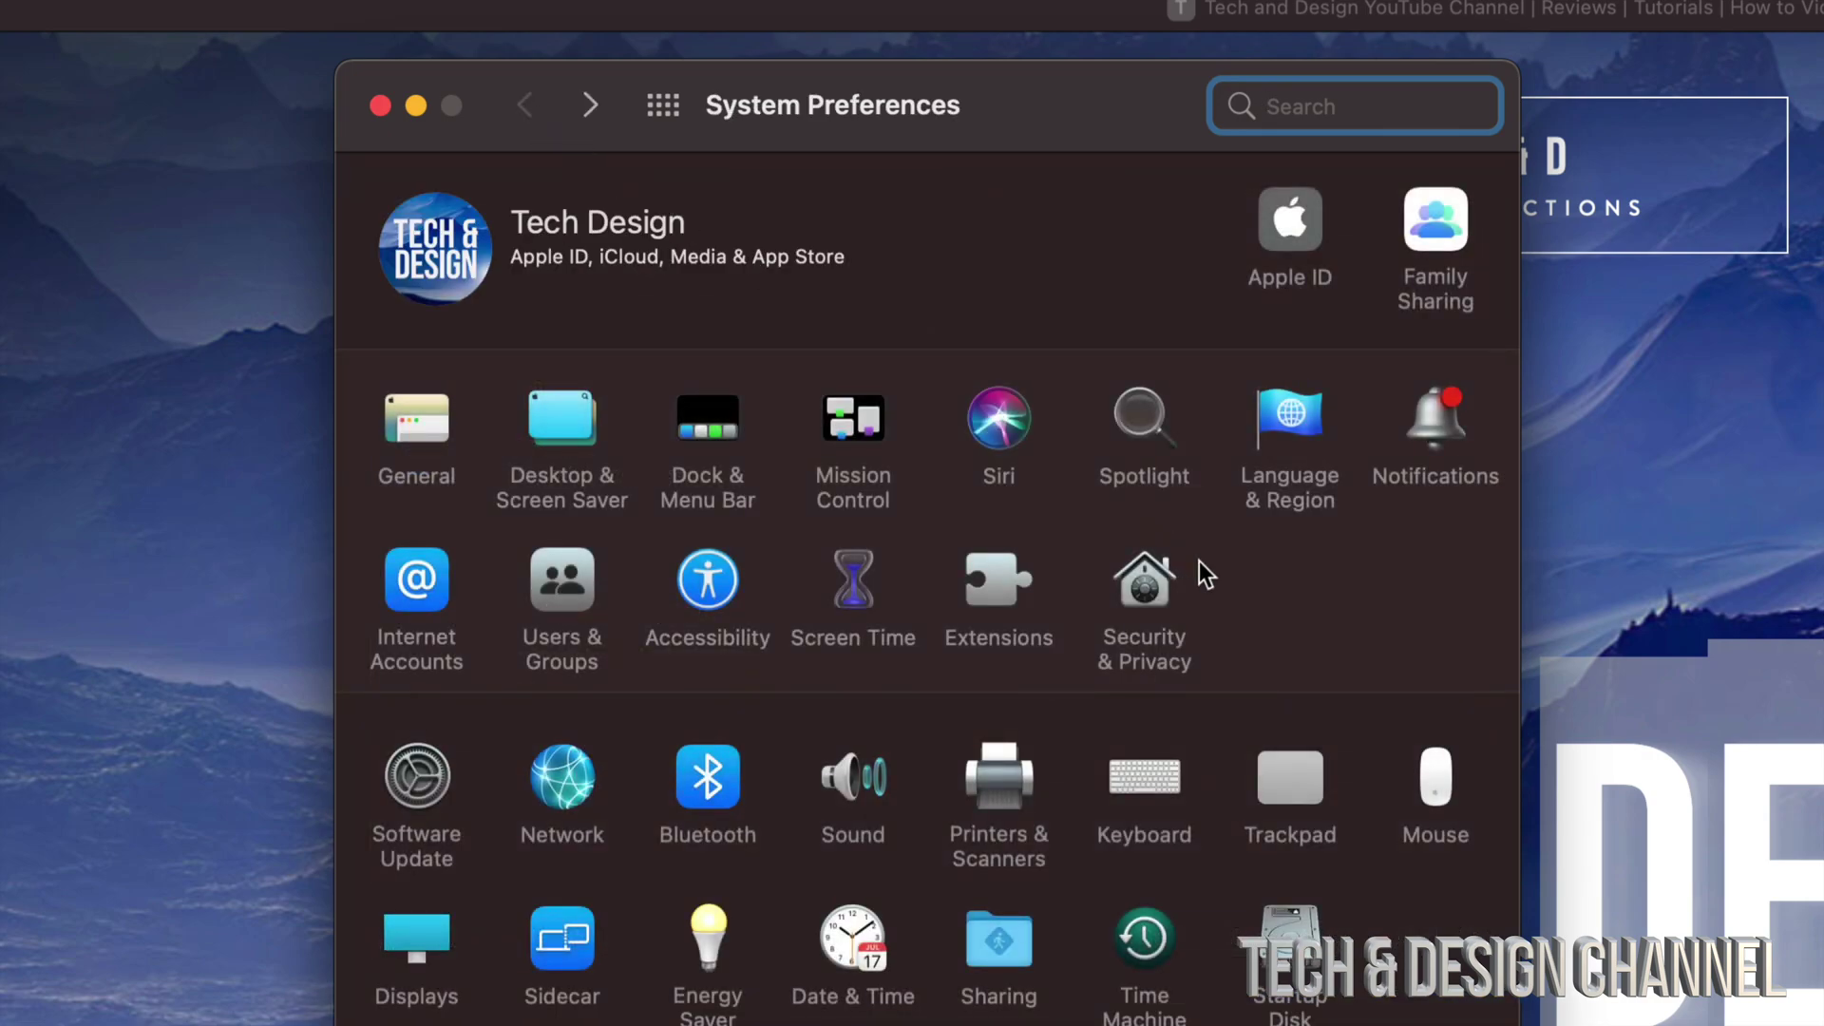
{"action": "left_click", "coordinate": [1306, 781]}
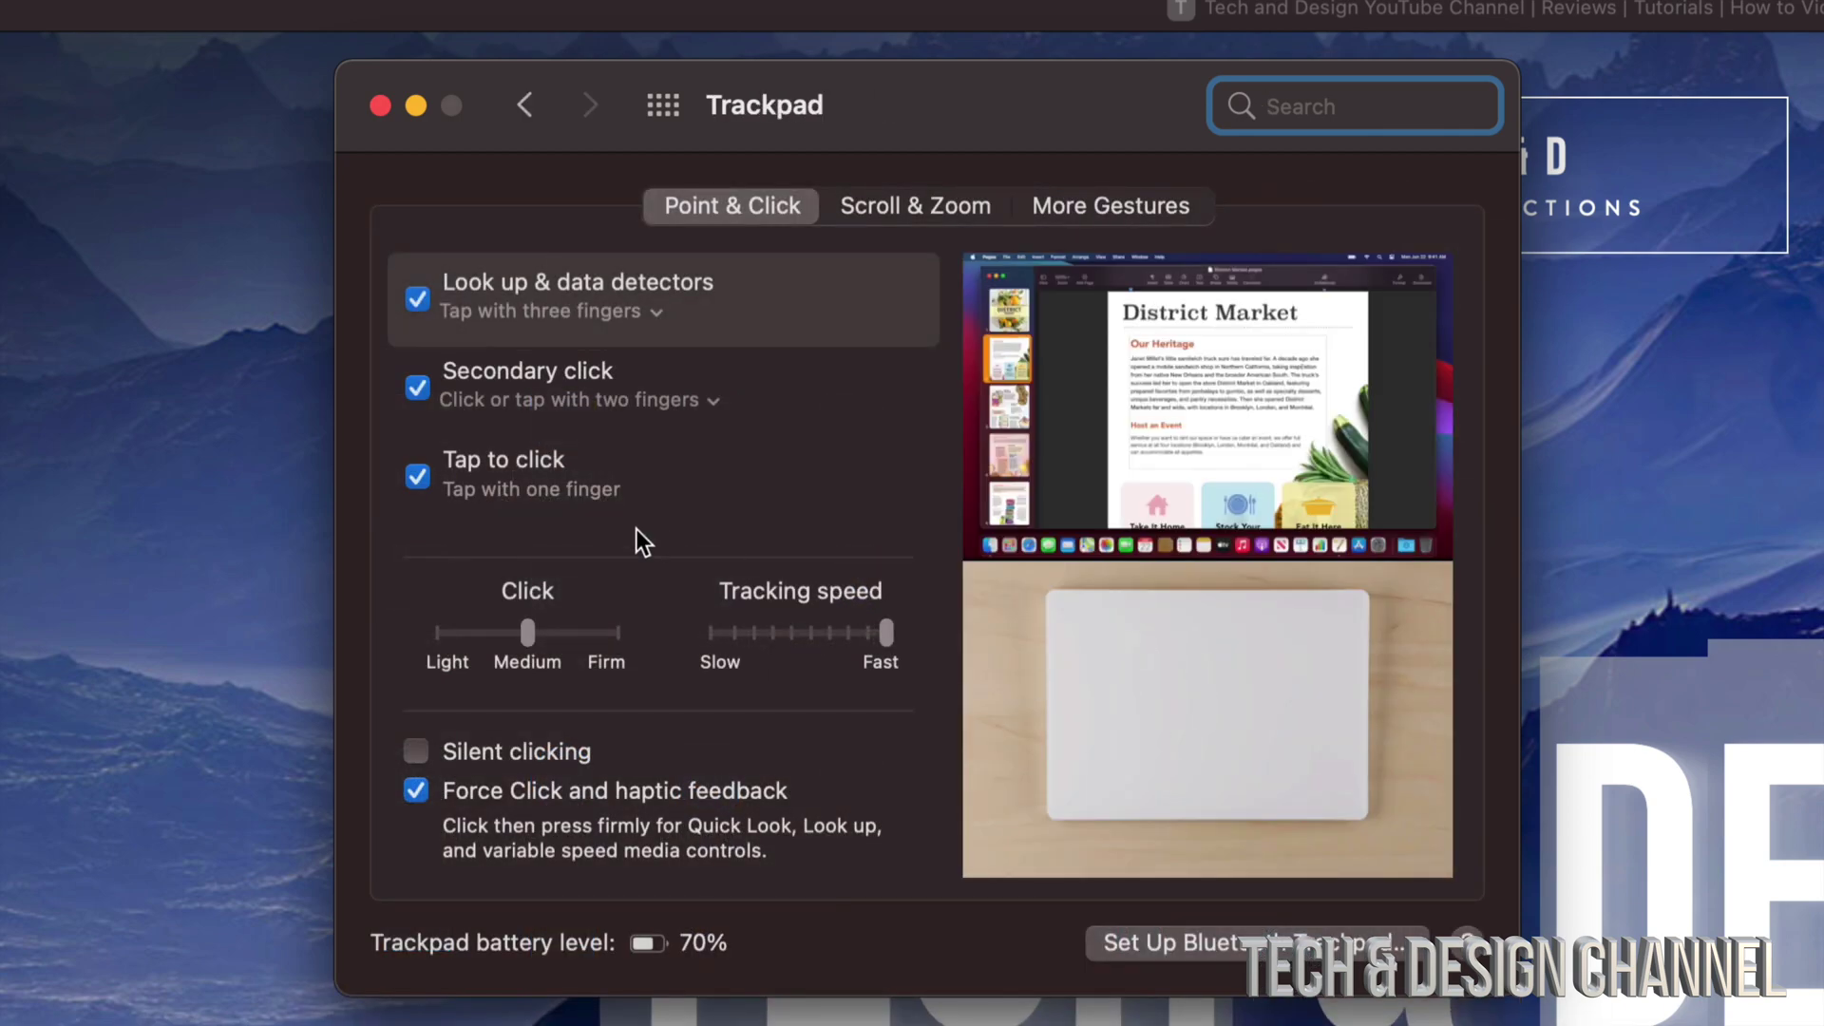
{"action": "mouse_move", "coordinate": [885, 631]}
{"action": "left_mouse_down"}
{"action": "mouse_move", "coordinate": [705, 631]}
{"action": "mouse_move", "coordinate": [891, 635]}
{"action": "left_mouse_up"}
- Close System Preferences, deselect the Tech & Design page text, and nudge the Safari window
{"action": "left_click", "coordinate": [381, 104]}
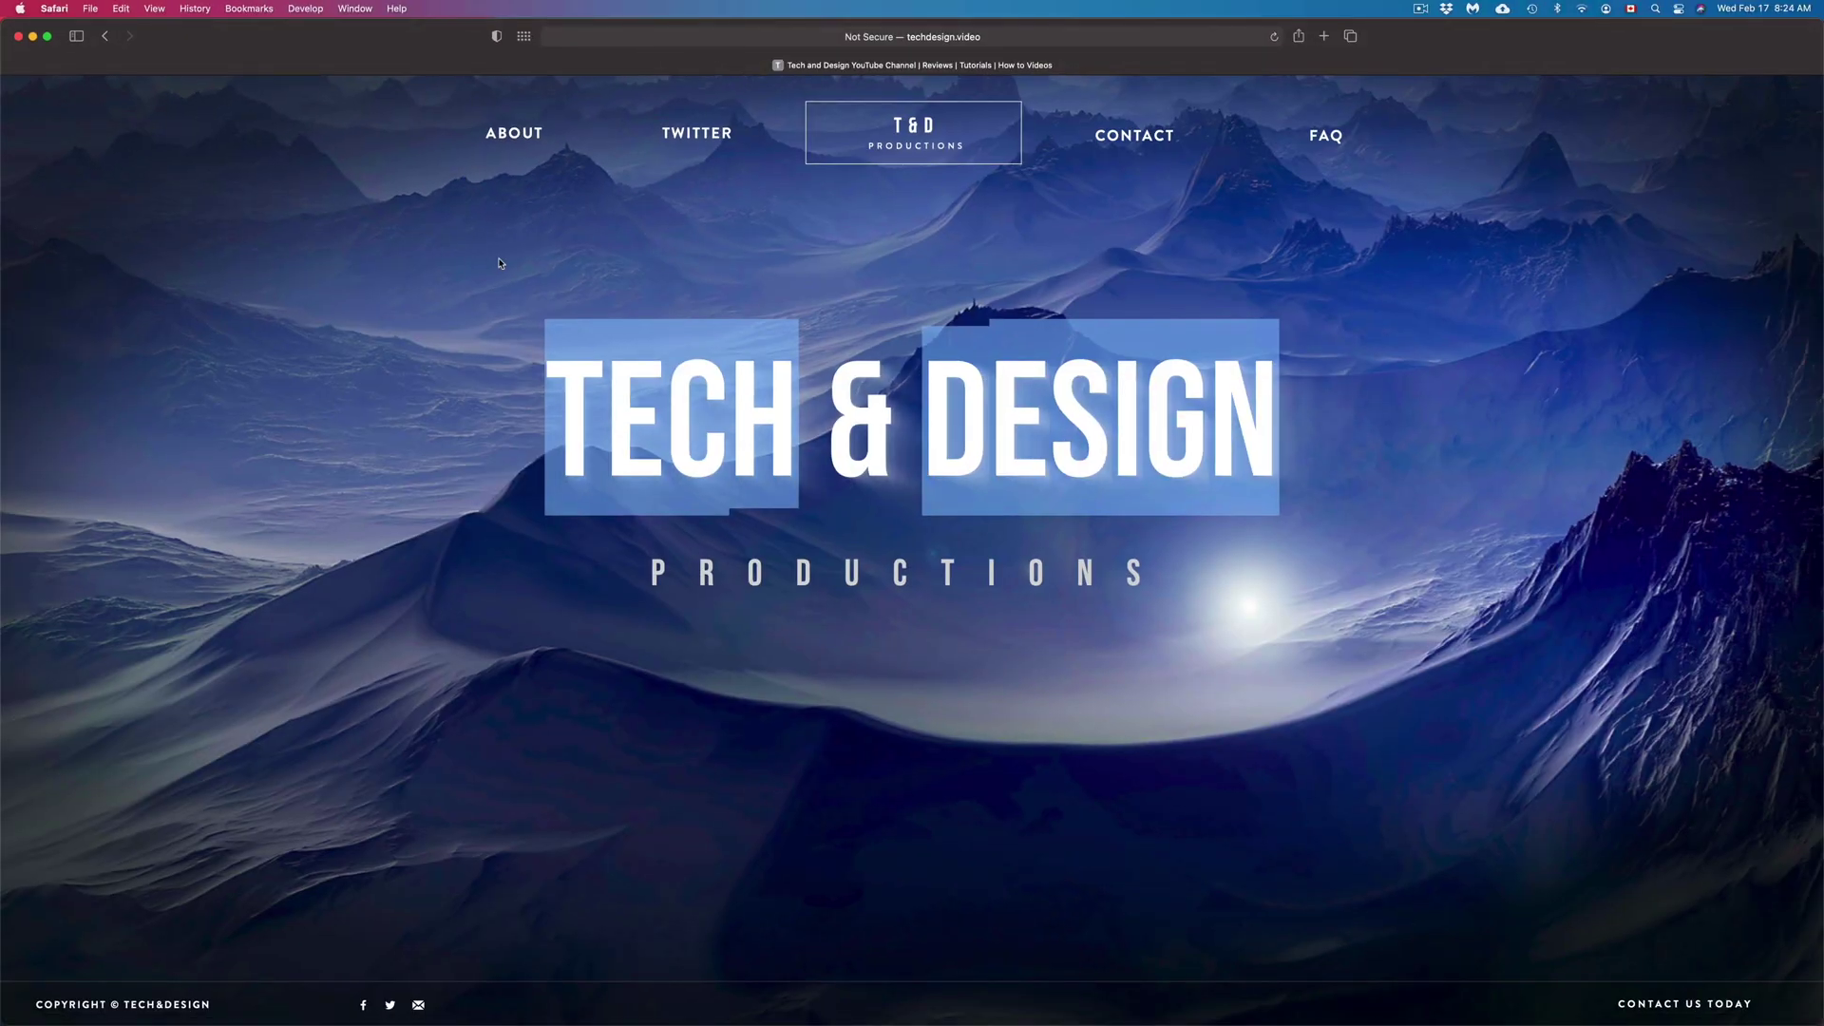
{"action": "left_click", "coordinate": [500, 262]}
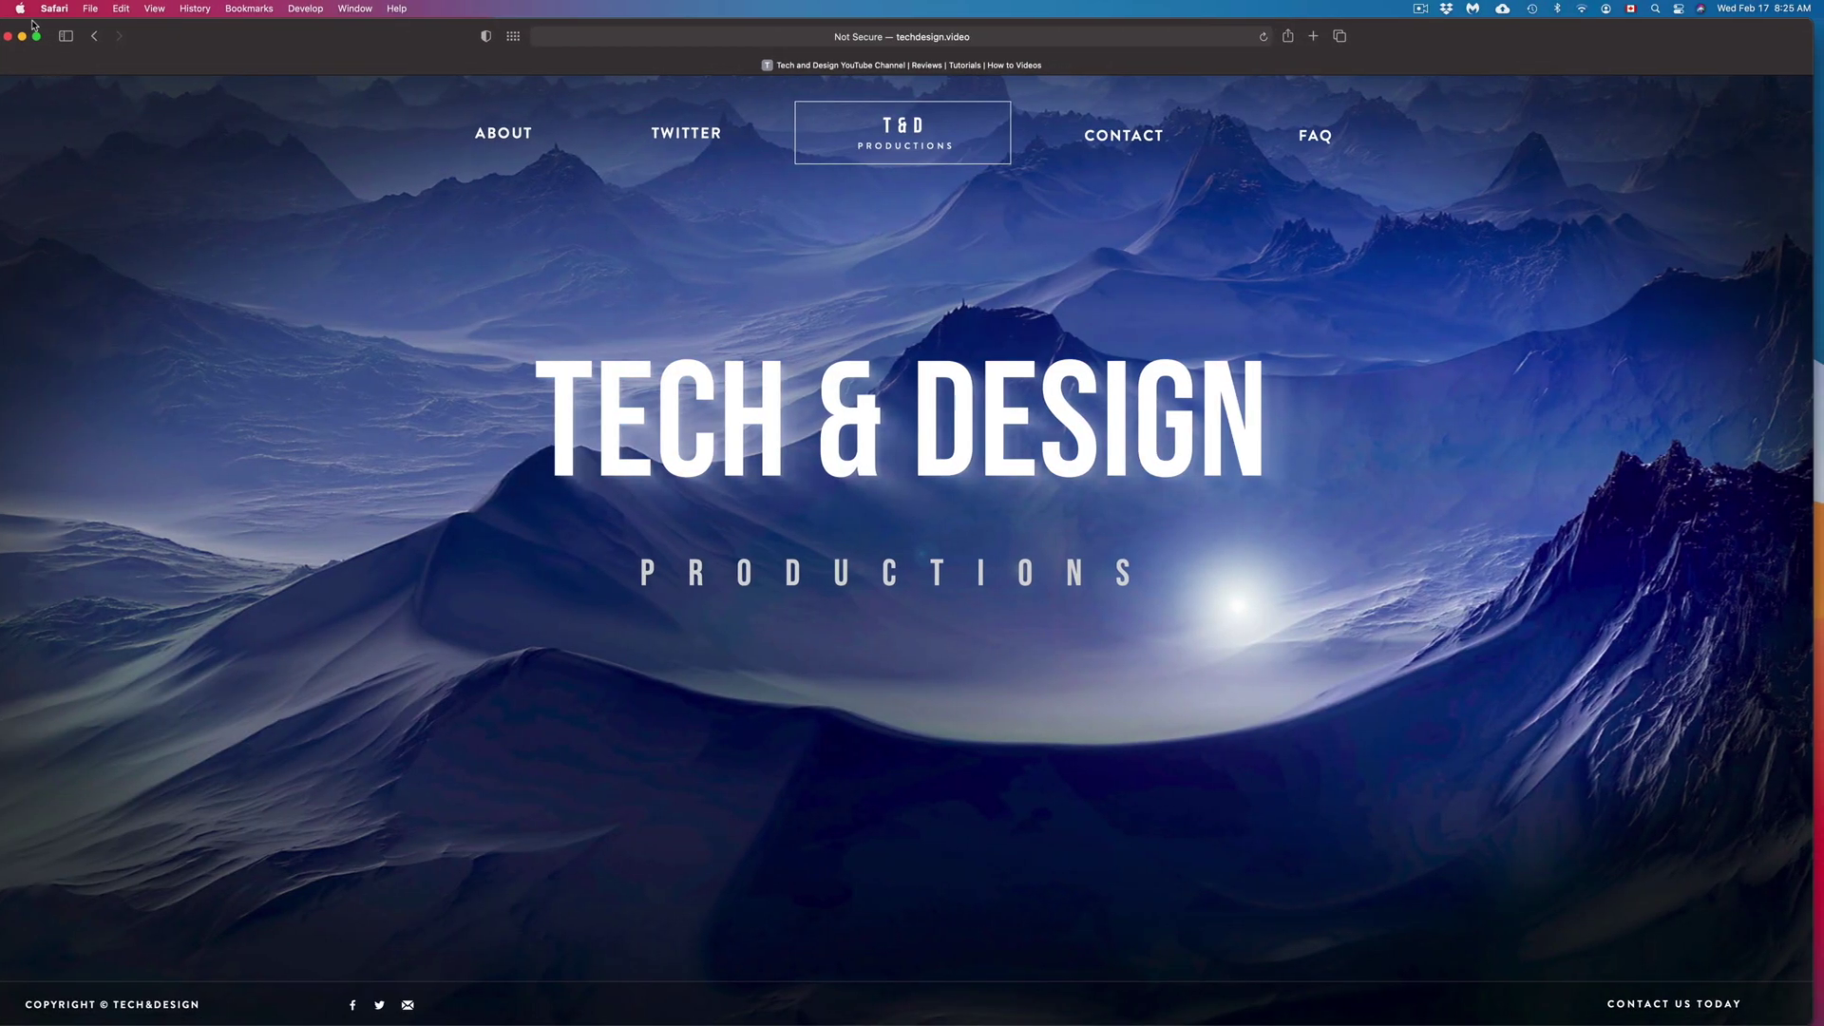
{"action": "left_click_drag", "start_coordinate": [33, 26], "coordinate": [1027, 22]}
- Open the desktop right-click menu twice, dismissing it first with Escape, then with a click
{"action": "right_click", "coordinate": [365, 360]}
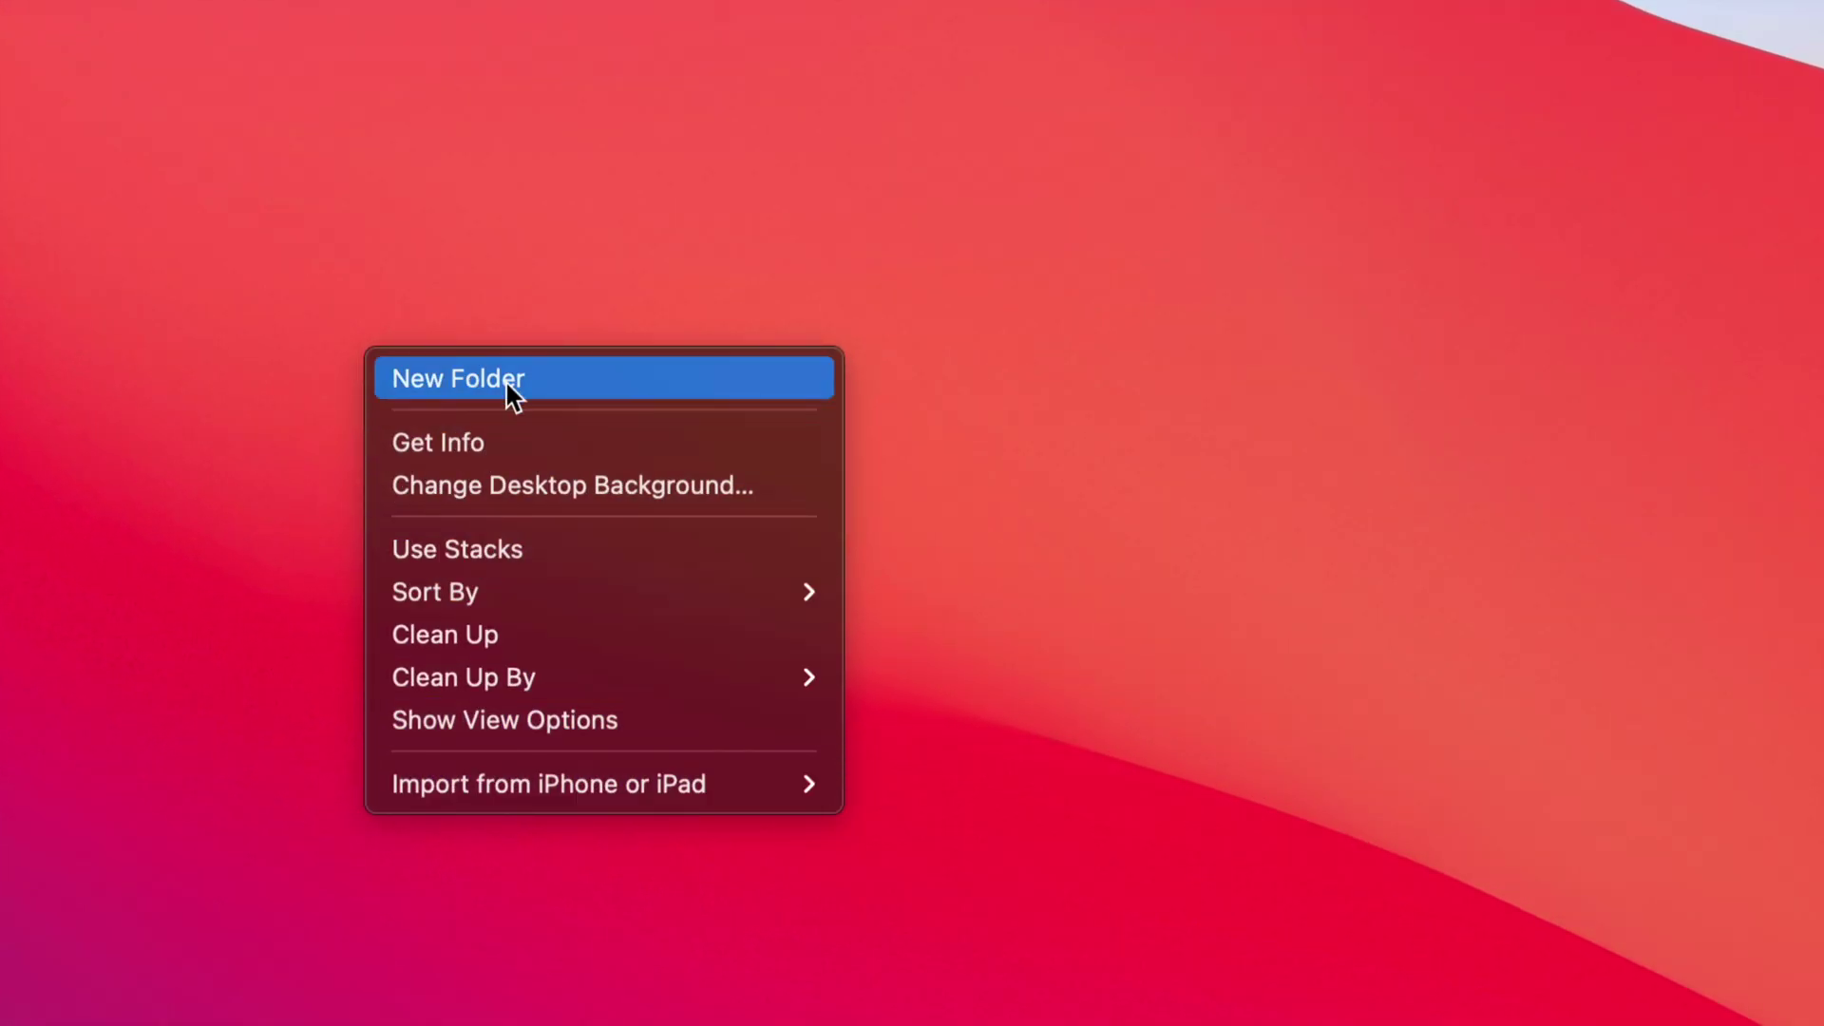
{"action": "key", "text": "Escape"}
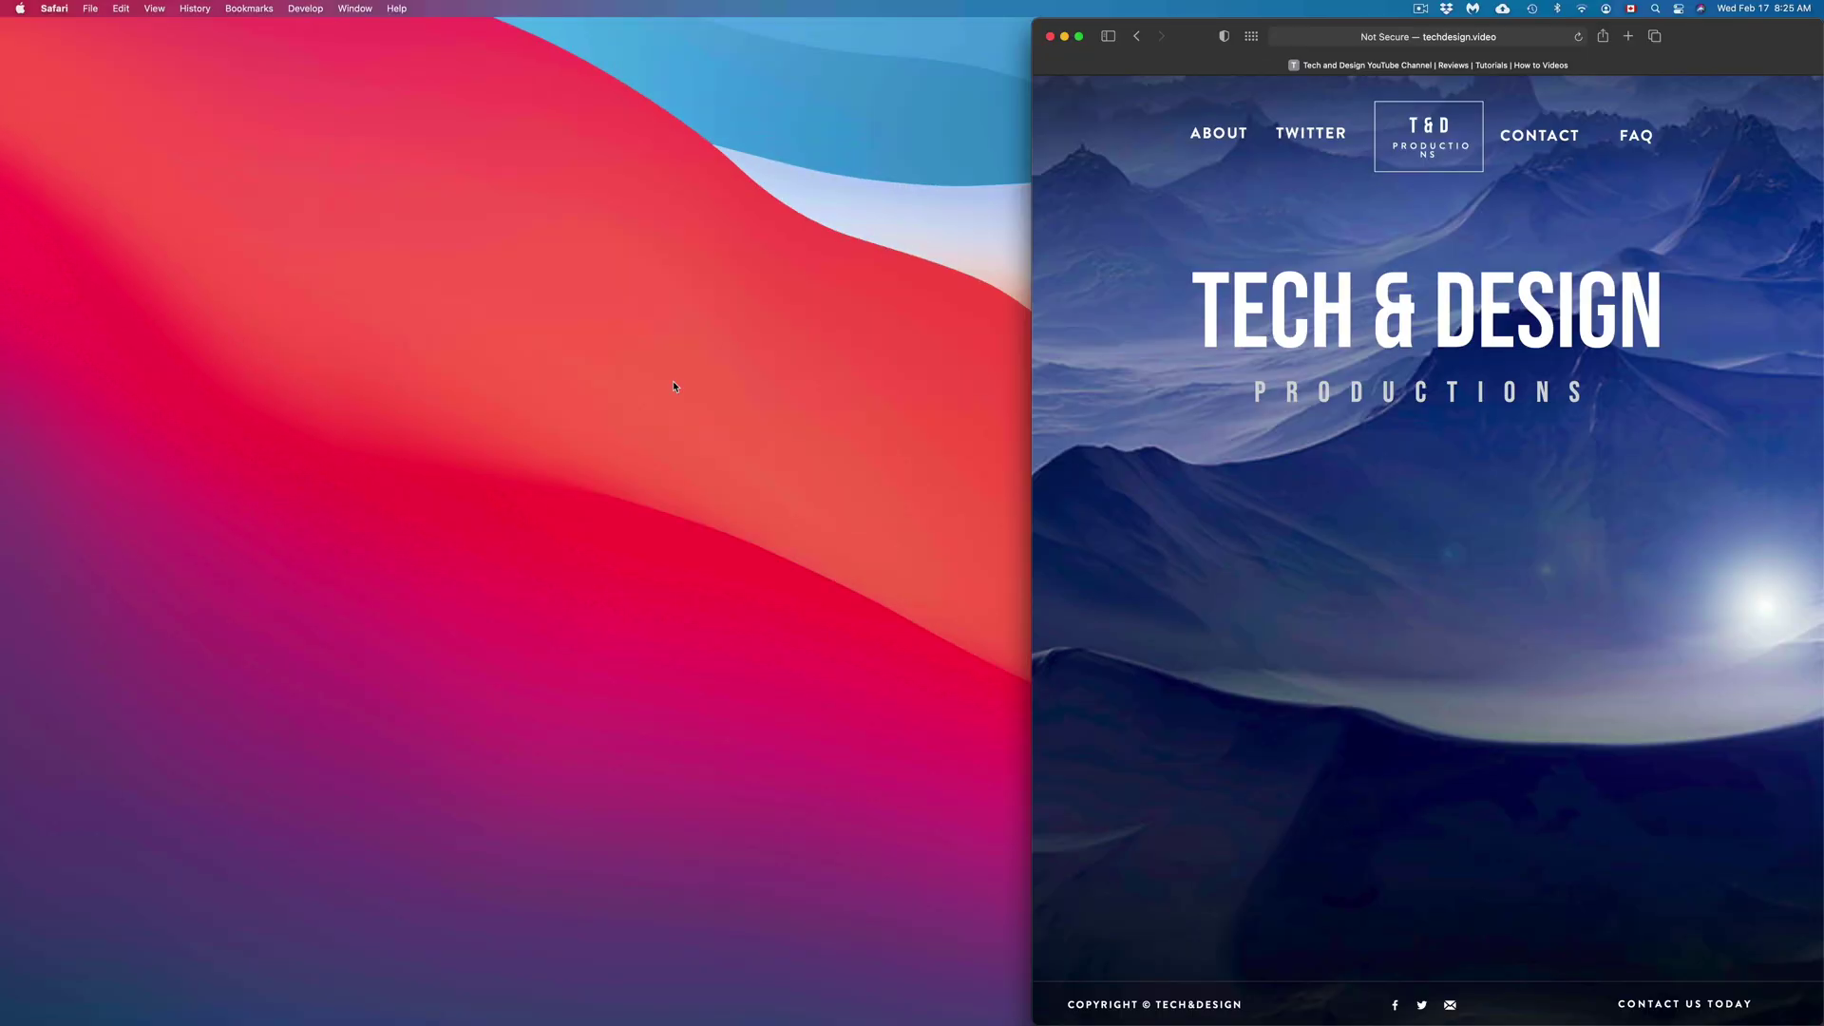
{"action": "right_click", "coordinate": [604, 361]}
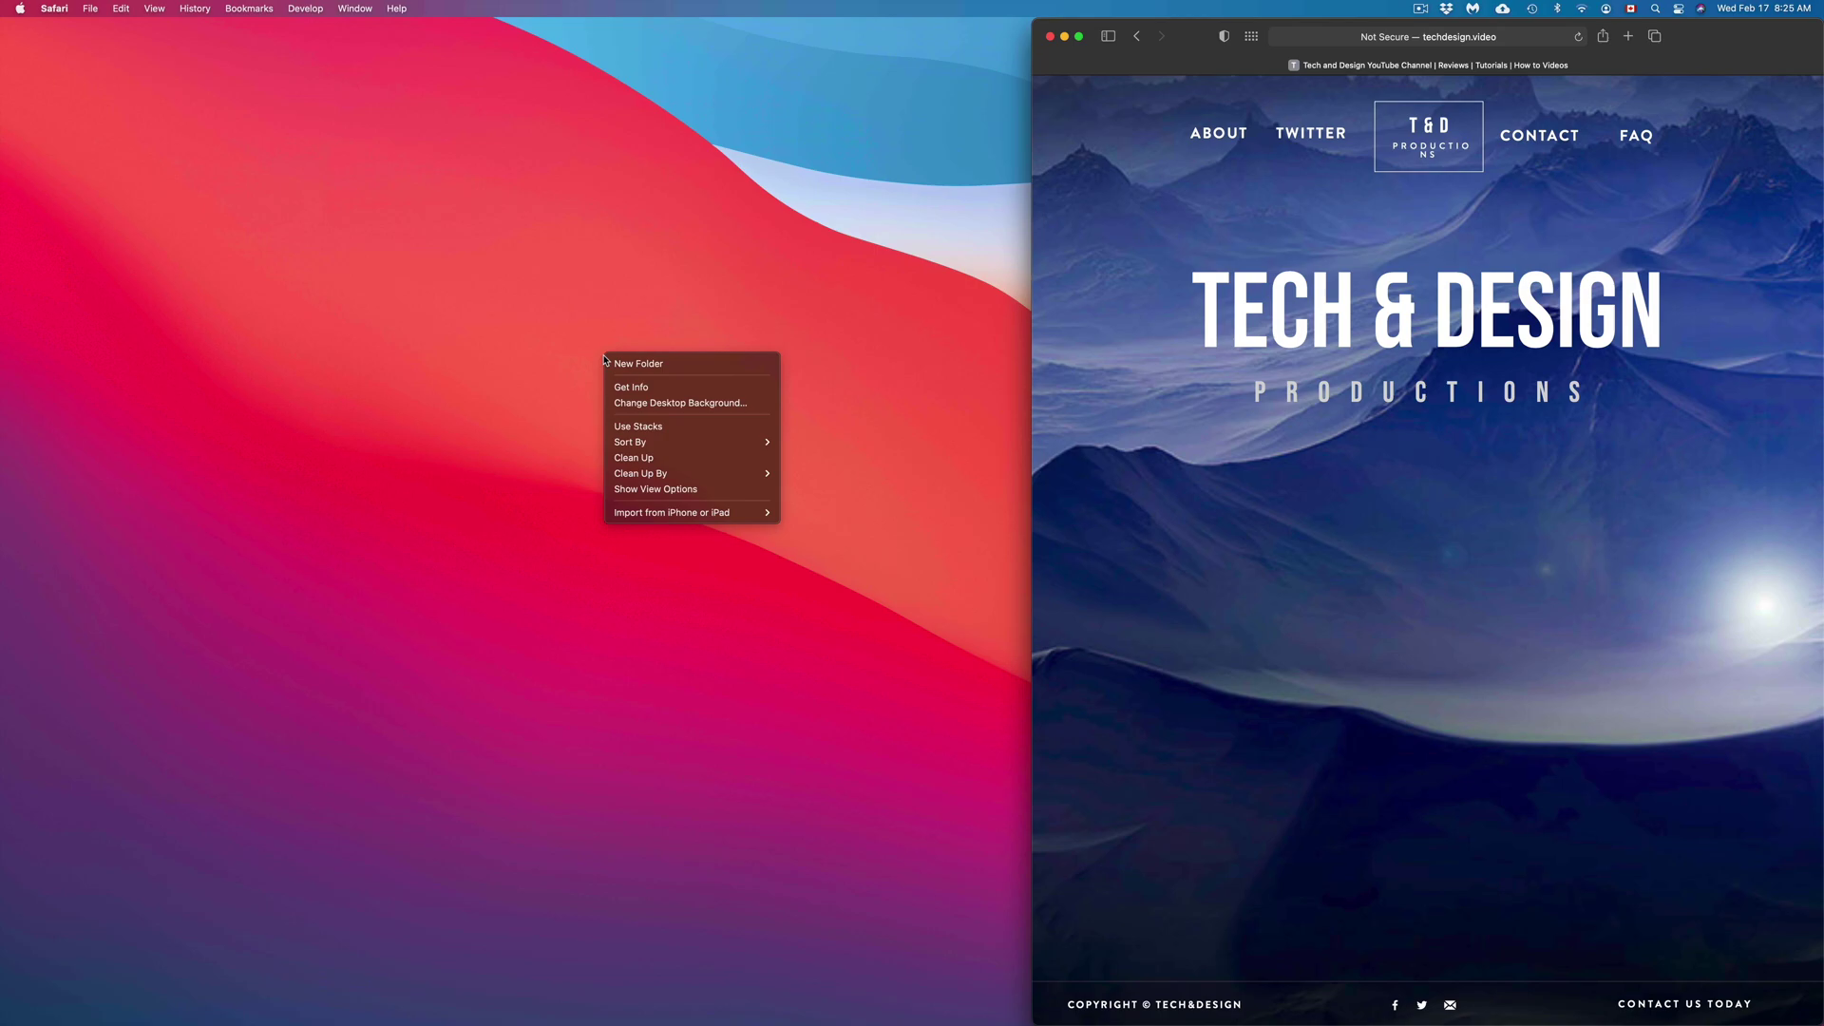
{"action": "left_click", "coordinate": [530, 321]}
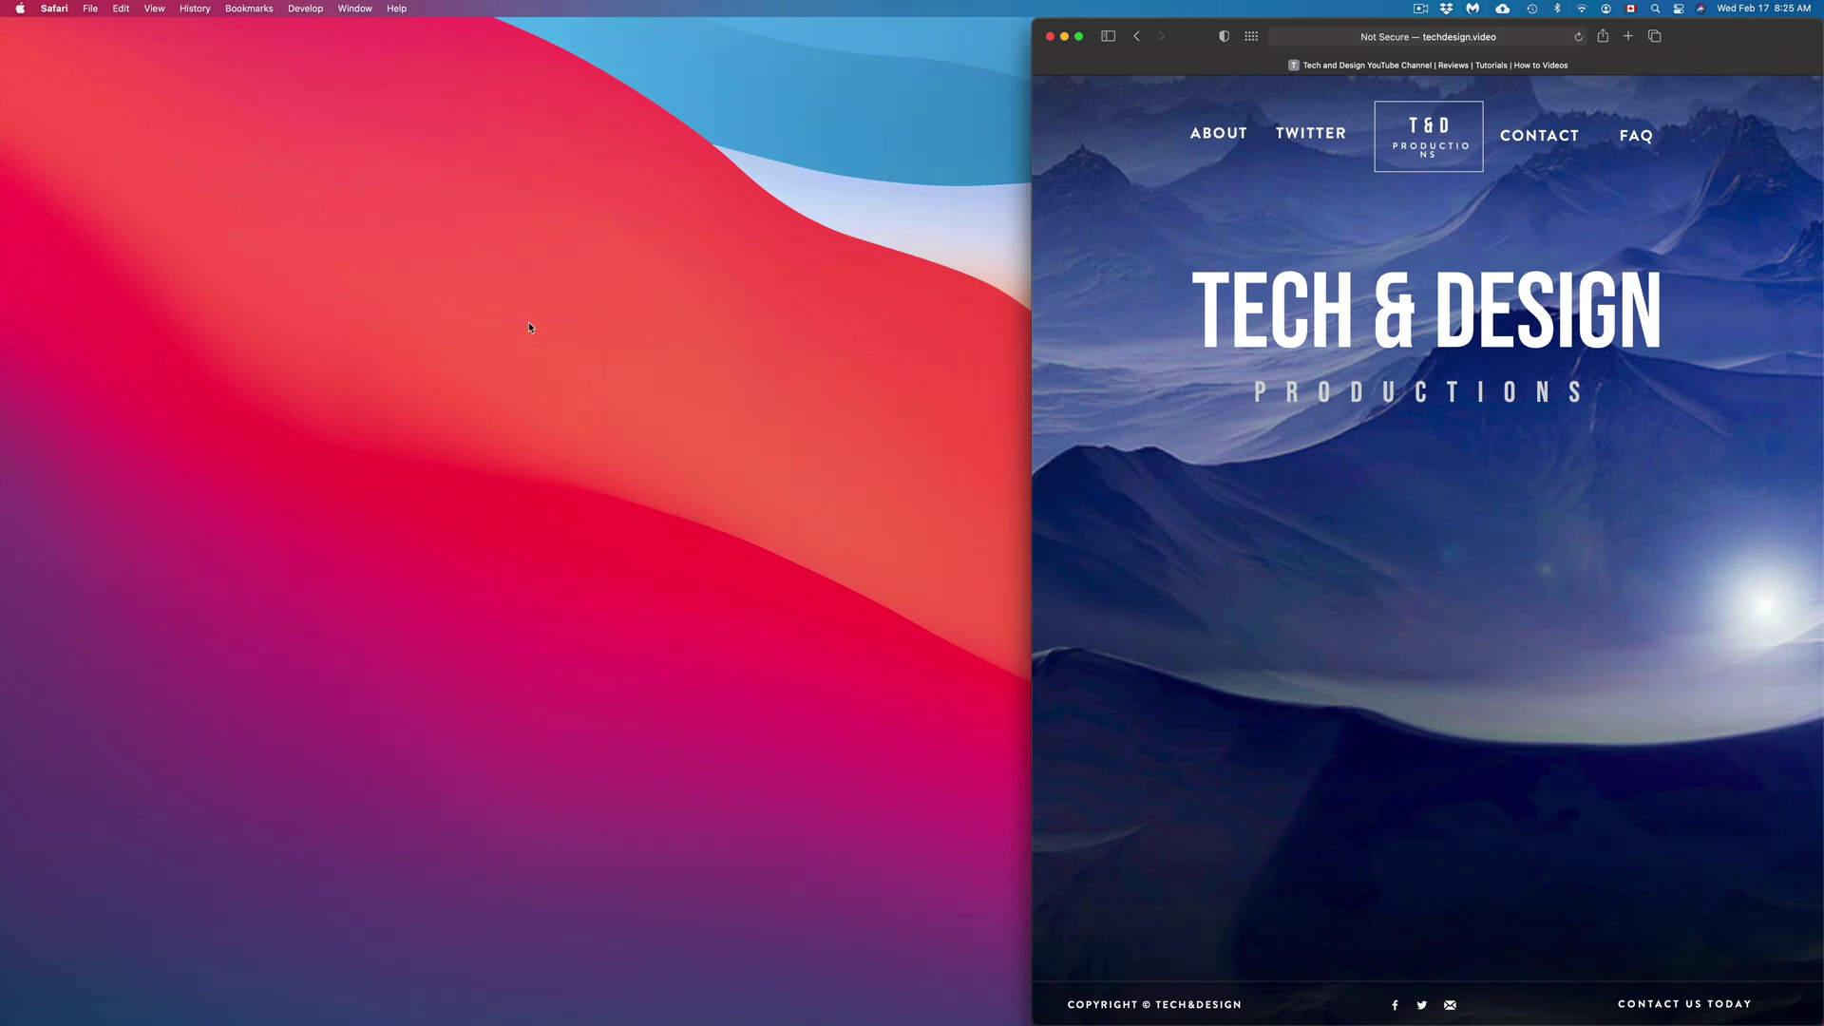